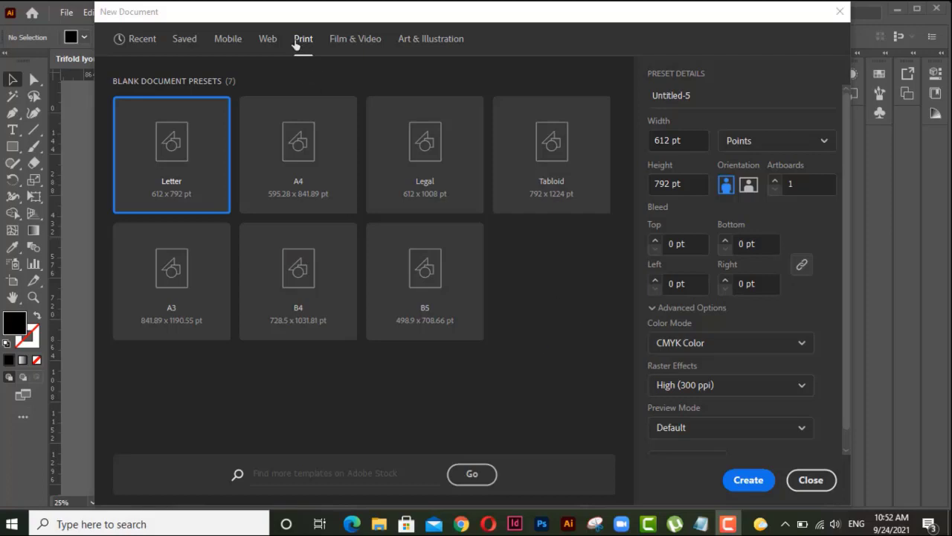
Step: Create an A4 landscape print document with 2 artboards, a 1 pt bleed on all sides and High (300 ppi) raster effects
click(297, 139)
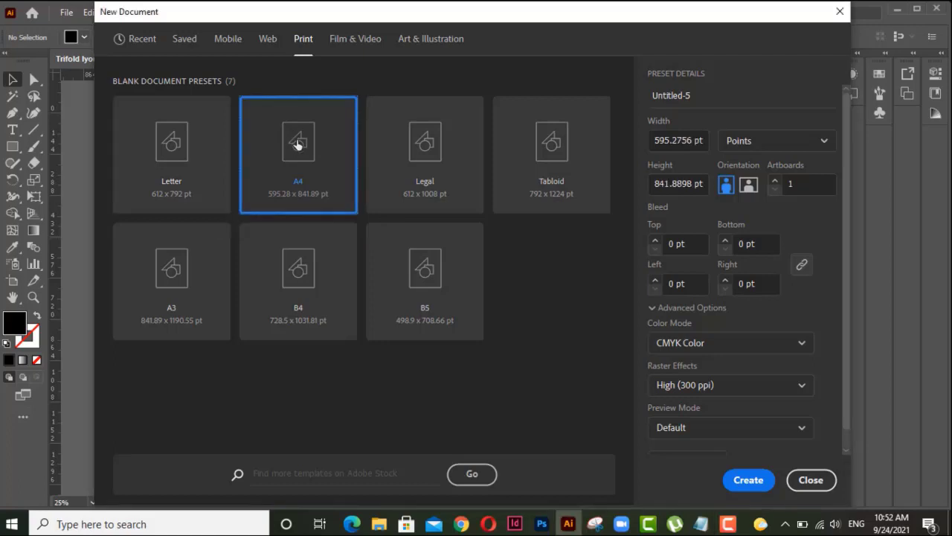
click(750, 185)
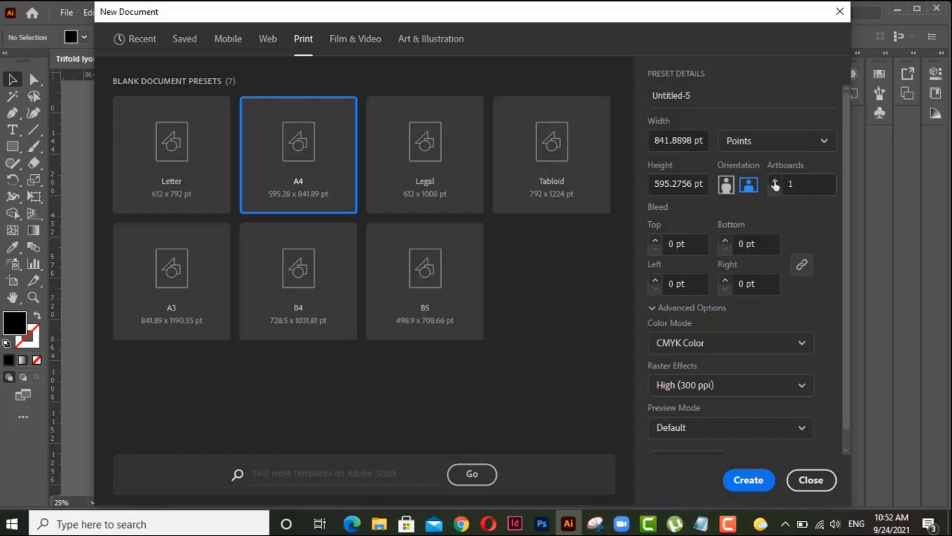
click(775, 181)
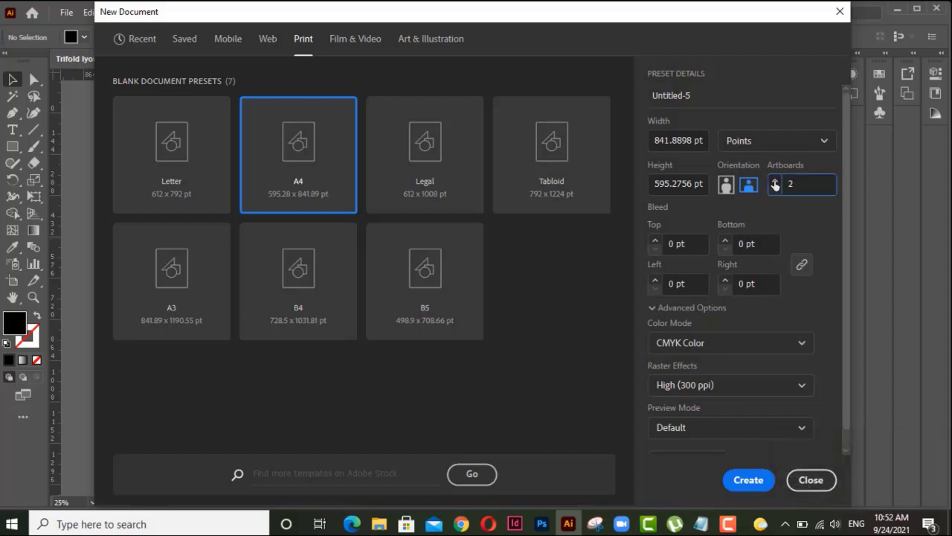
click(654, 242)
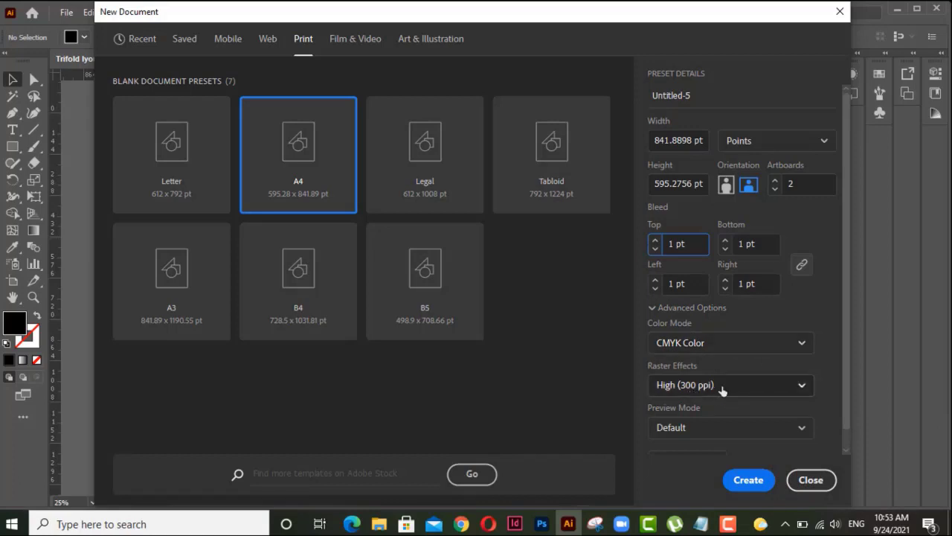
click(798, 387)
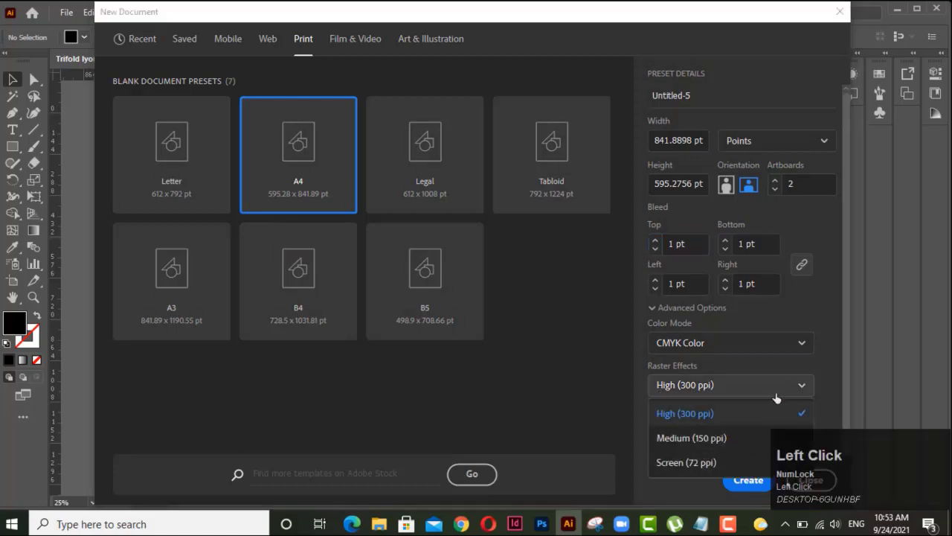
click(800, 389)
click(750, 481)
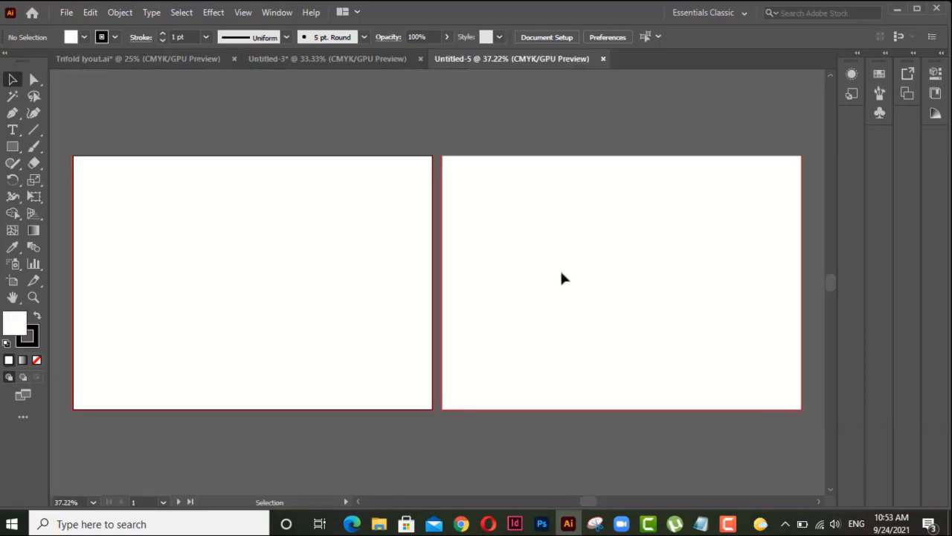
Step: Move Artboard 2 directly below Artboard 1 with the Artboard tool, aligned to its side edges and leaving a gap between them
scroll(562, 274, down, 3)
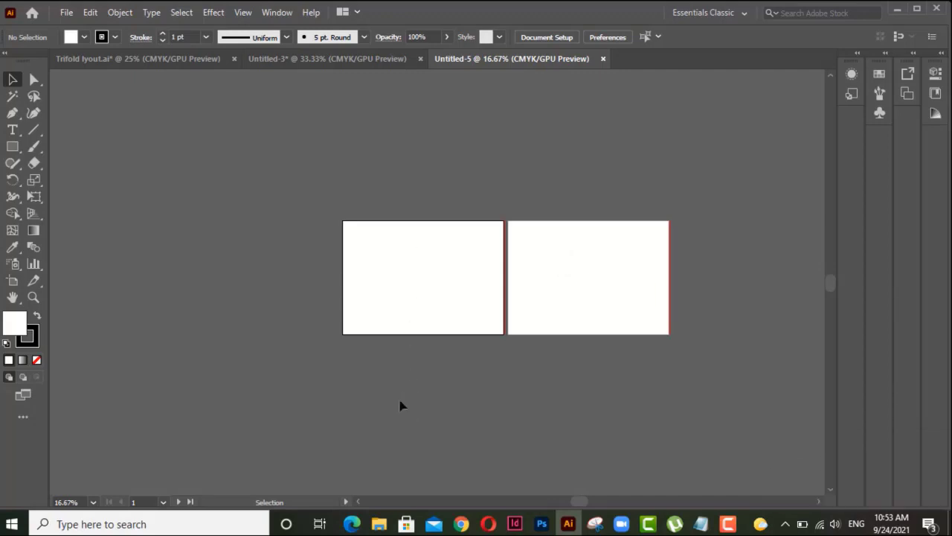
click(12, 281)
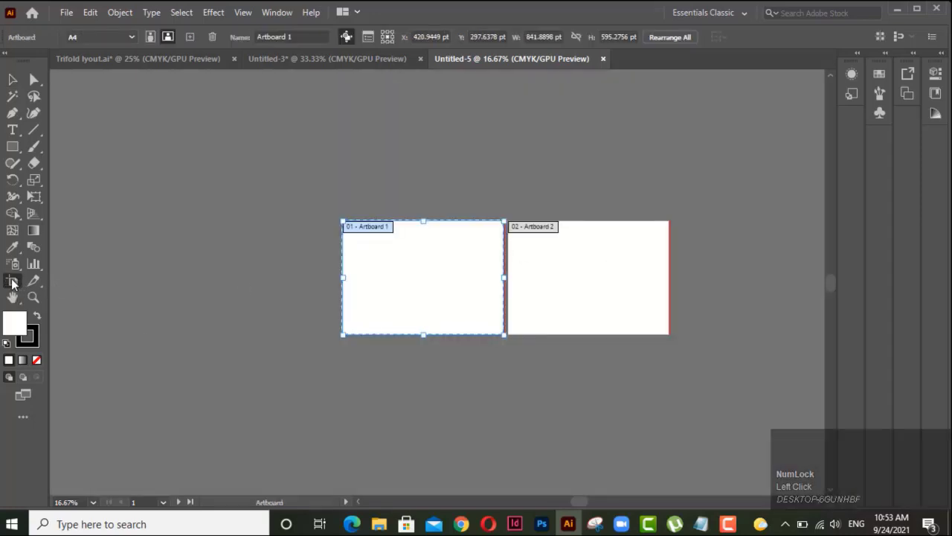
click(605, 281)
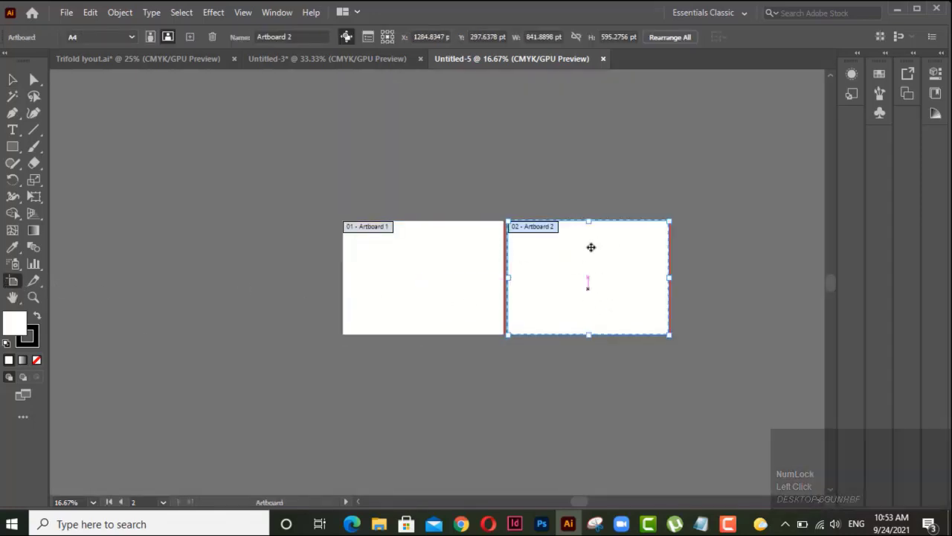
drag(613, 254, 448, 404)
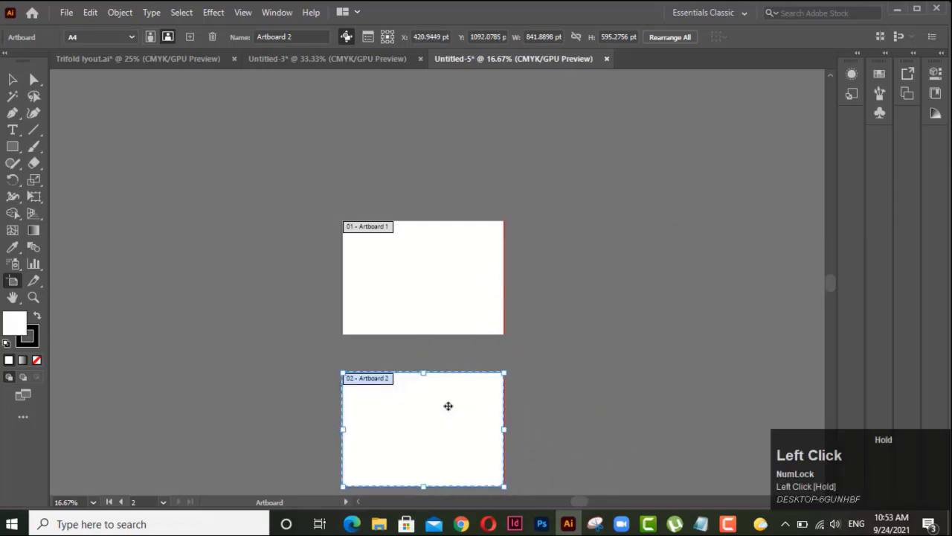
click(12, 79)
Step: Show the rulers and place a vertical guide on the left bleed edge of the first artboard
key(space)
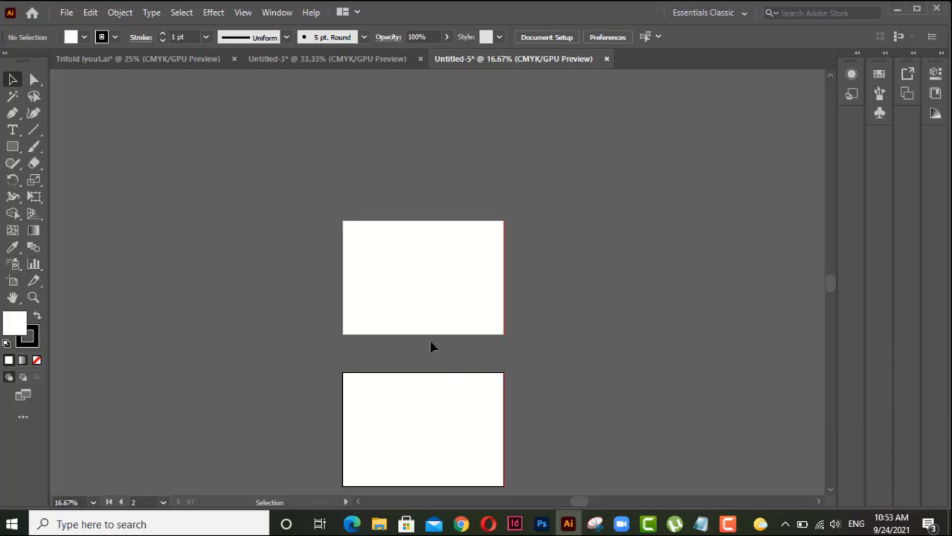
key(alt)
scroll(431, 347, up, 1)
key(space)
drag(424, 378, 414, 313)
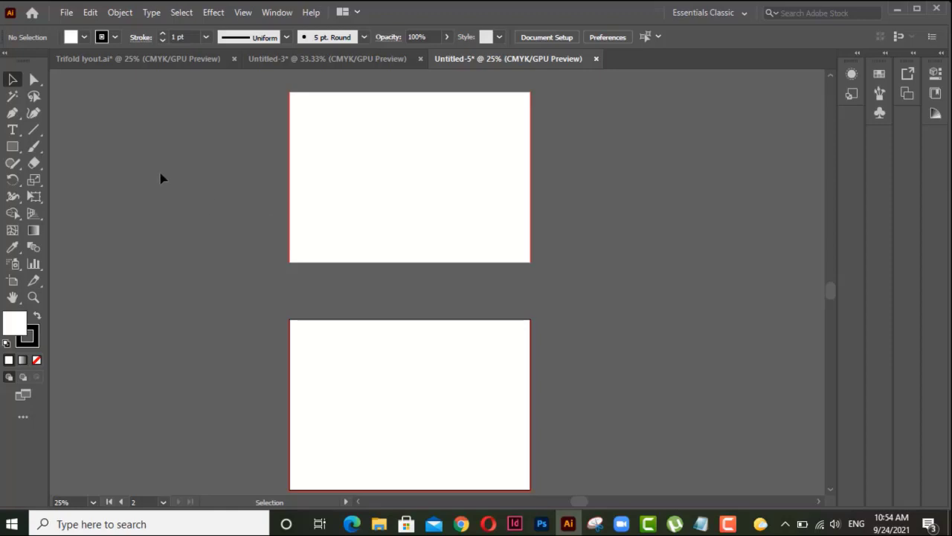
key(ctrl+r)
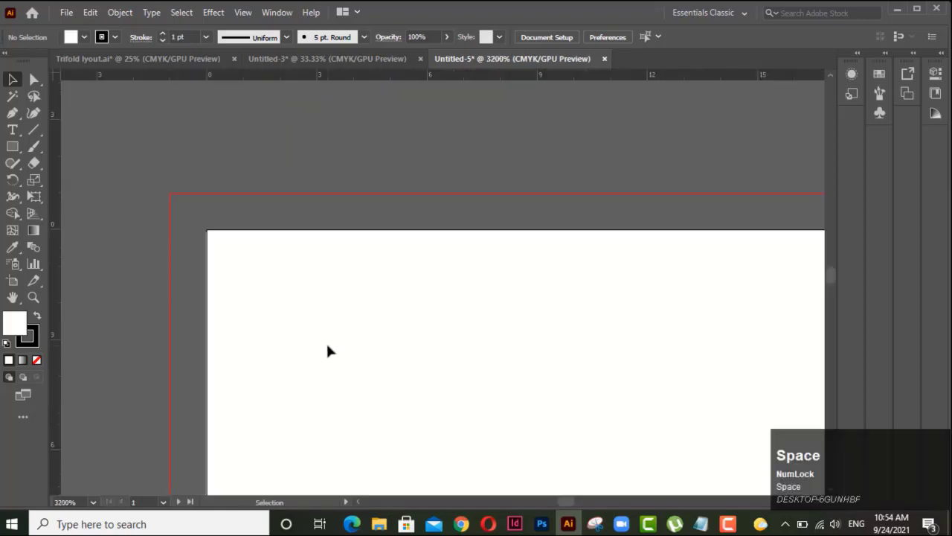
drag(52, 262, 170, 283)
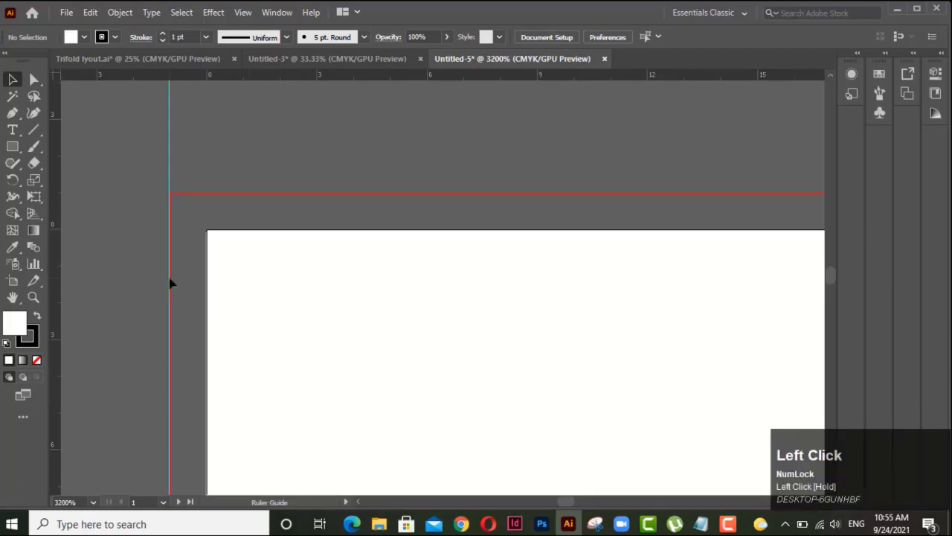
Step: Place a vertical guide on the right bleed edge of the first artboard
scroll(412, 274, down, 11)
key(space)
scroll(491, 335, down, 2)
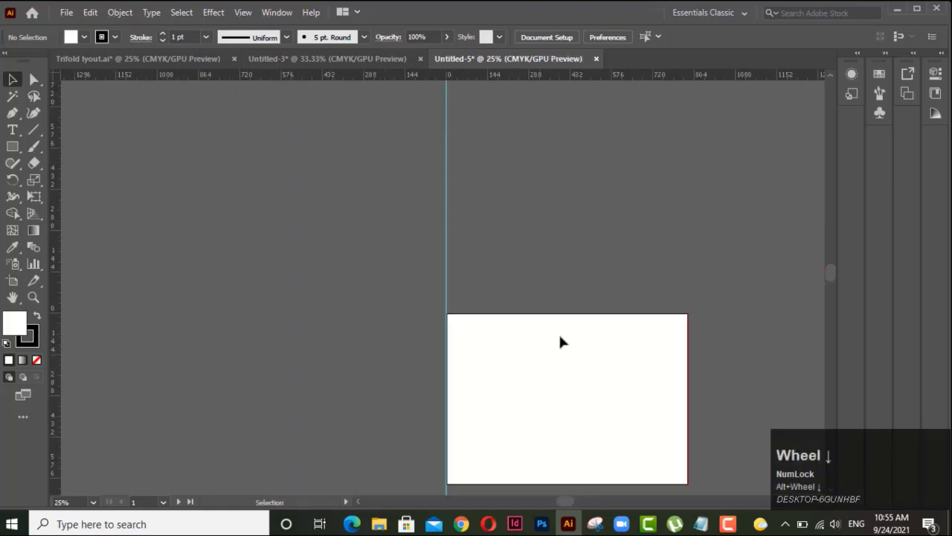
drag(559, 340, 276, 355)
scroll(367, 364, up, 5)
drag(583, 210, 216, 363)
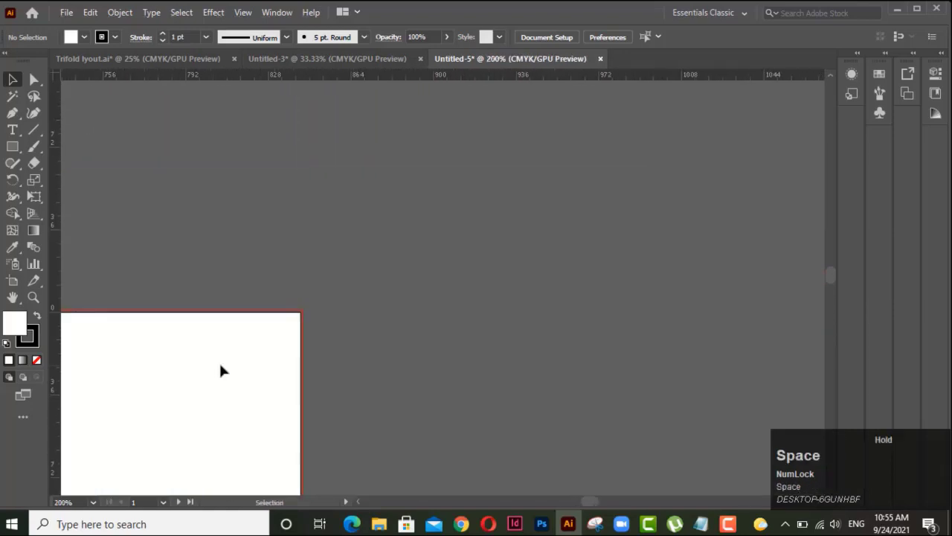
scroll(285, 362, up, 6)
key(space)
drag(338, 306, 287, 367)
scroll(287, 367, up, 5)
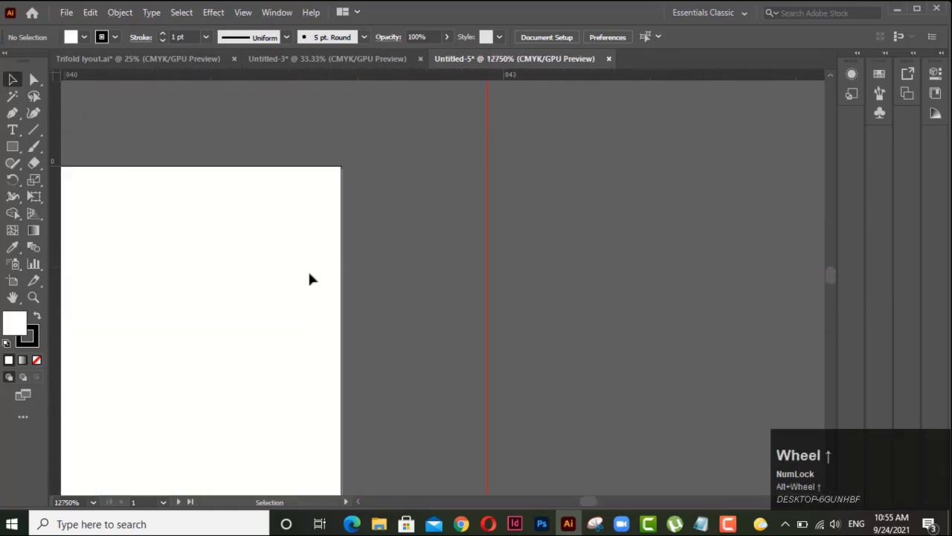
key(space)
drag(337, 167, 231, 446)
drag(57, 269, 380, 304)
Step: Place two more vertical guides inside the first artboard, at about 230 pt and 455 pt, dividing it into three panels
scroll(313, 300, down, 5)
scroll(249, 331, down, 4)
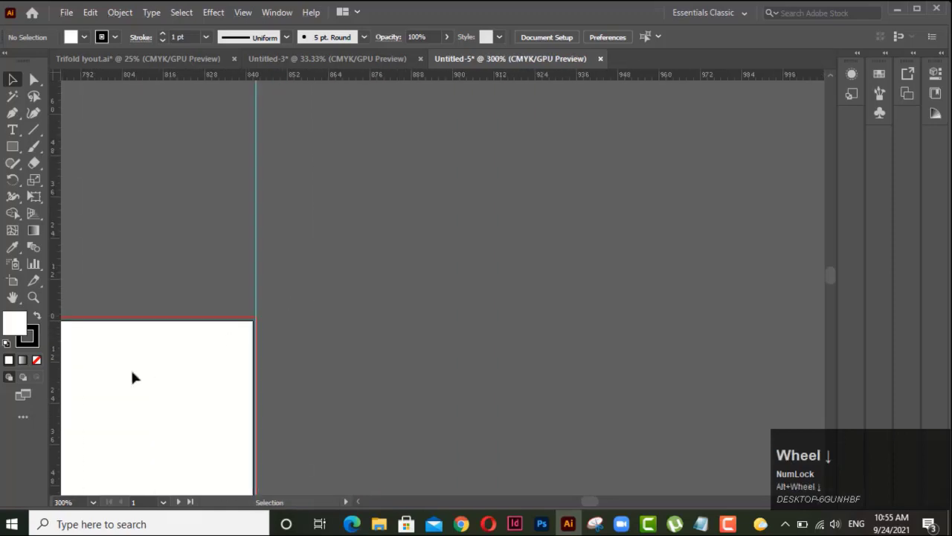
key(space)
drag(132, 377, 480, 282)
scroll(403, 269, down, 2)
scroll(403, 273, down, 4)
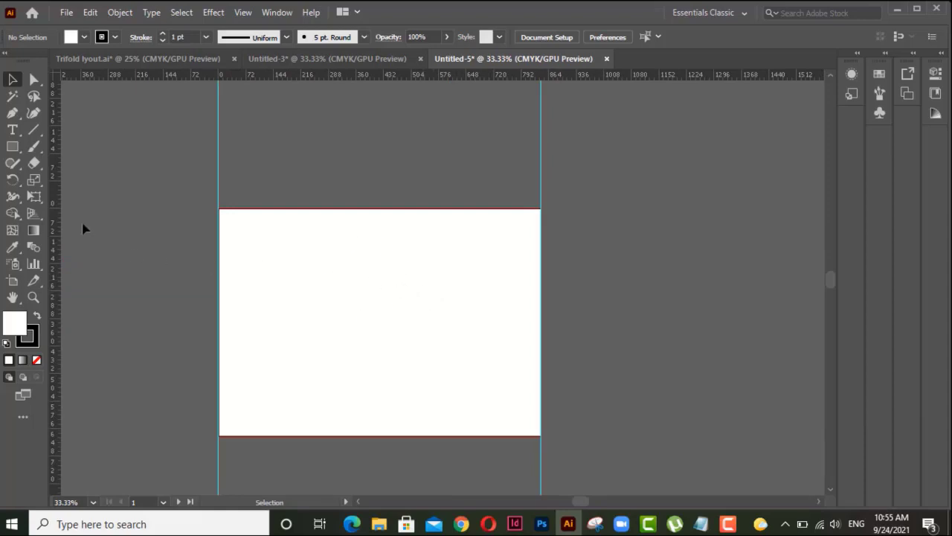
drag(57, 214, 308, 256)
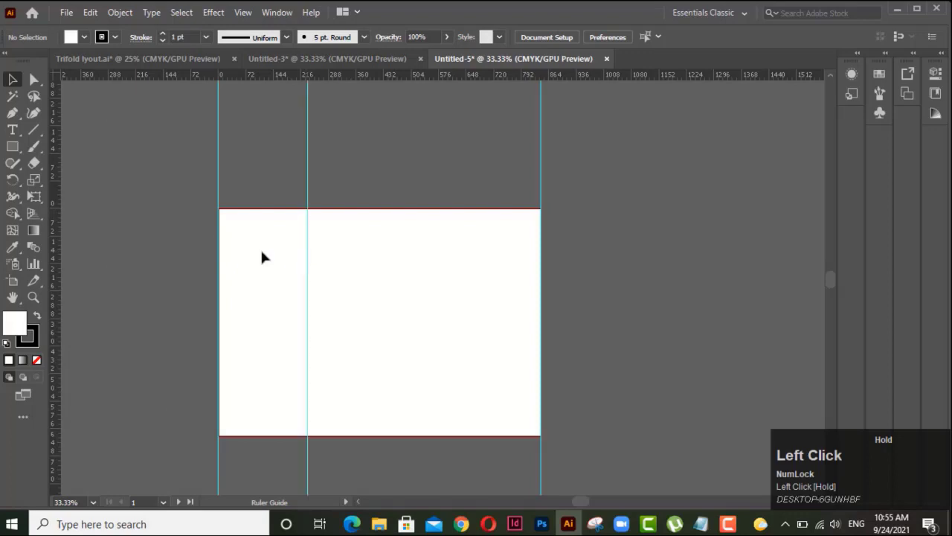
drag(56, 220, 390, 271)
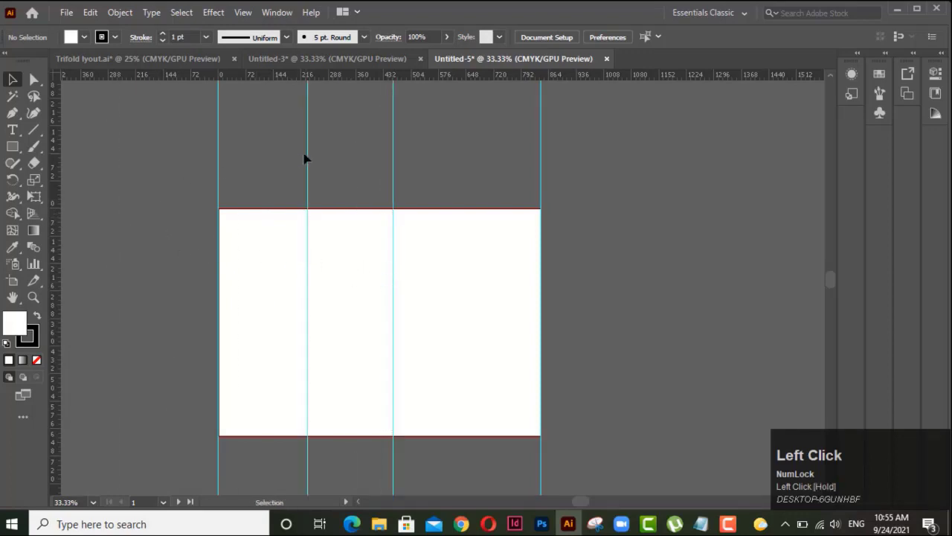
Step: Unlock the guides in the document
click(395, 168)
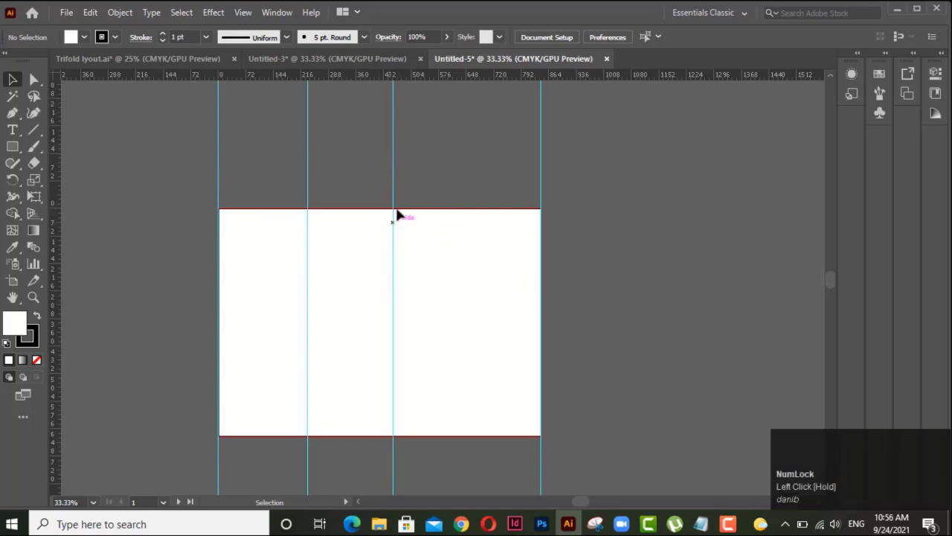
right_click(471, 244)
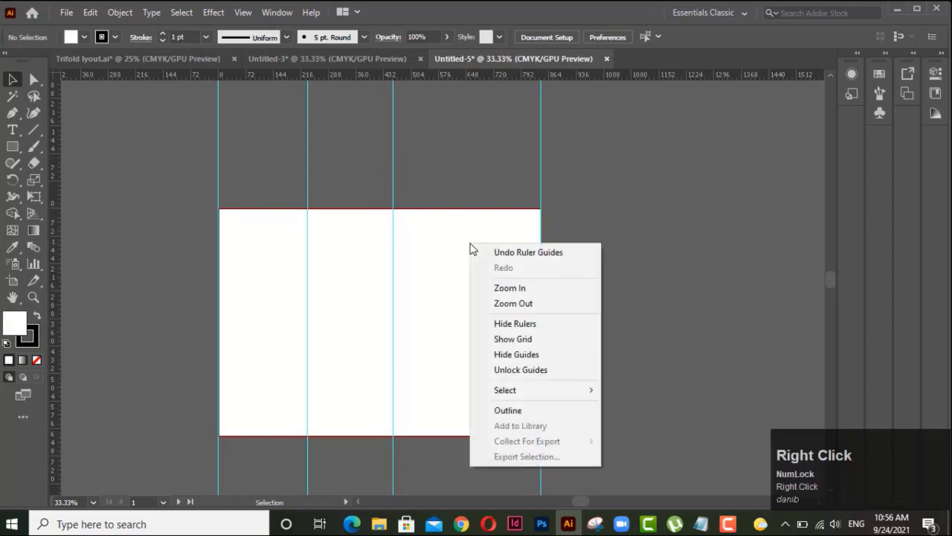
click(500, 370)
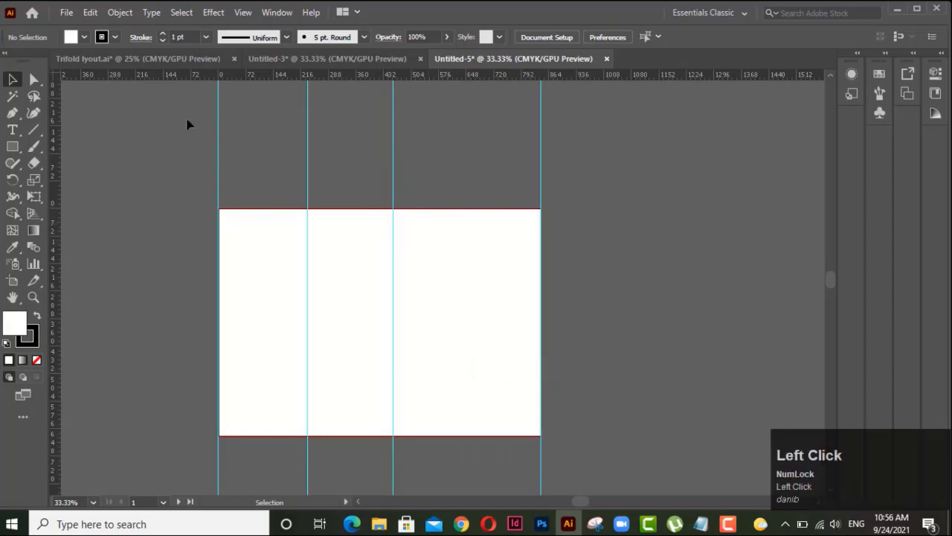
Step: Distribute all four vertical guides evenly using Horizontal Distribute Center, and lock the guides again
drag(186, 119, 609, 164)
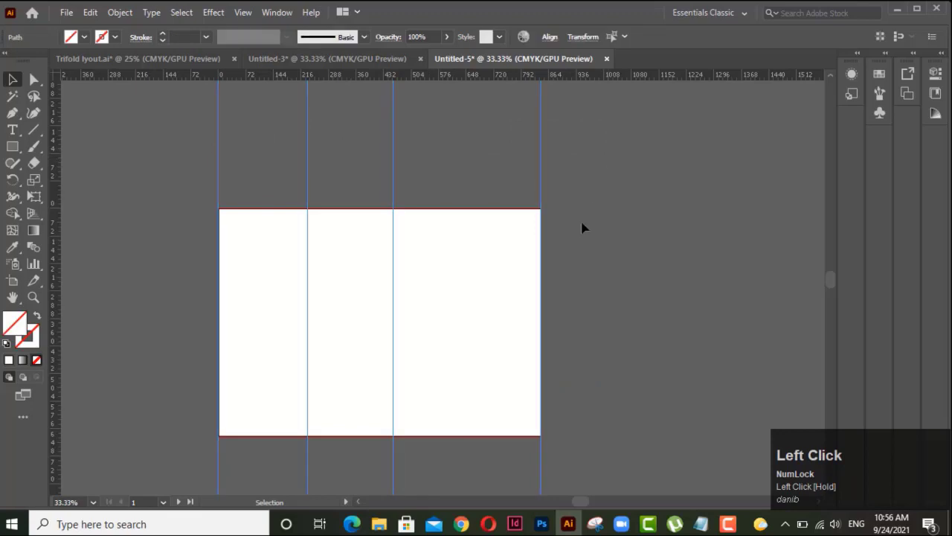
click(550, 37)
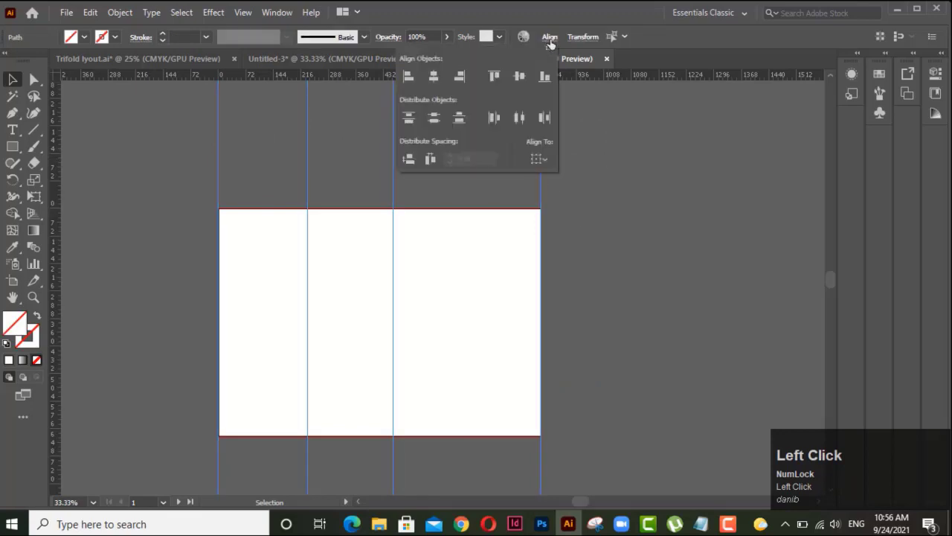
click(520, 117)
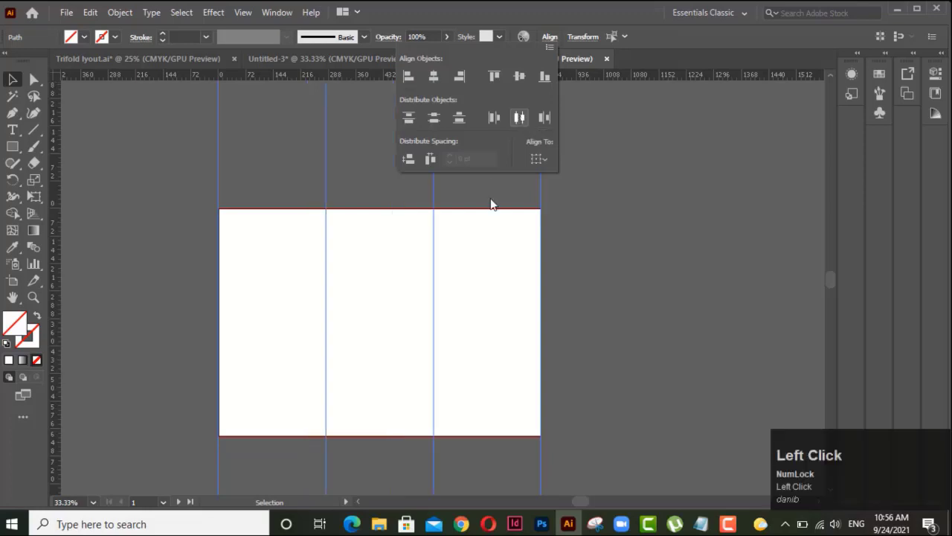
click(520, 253)
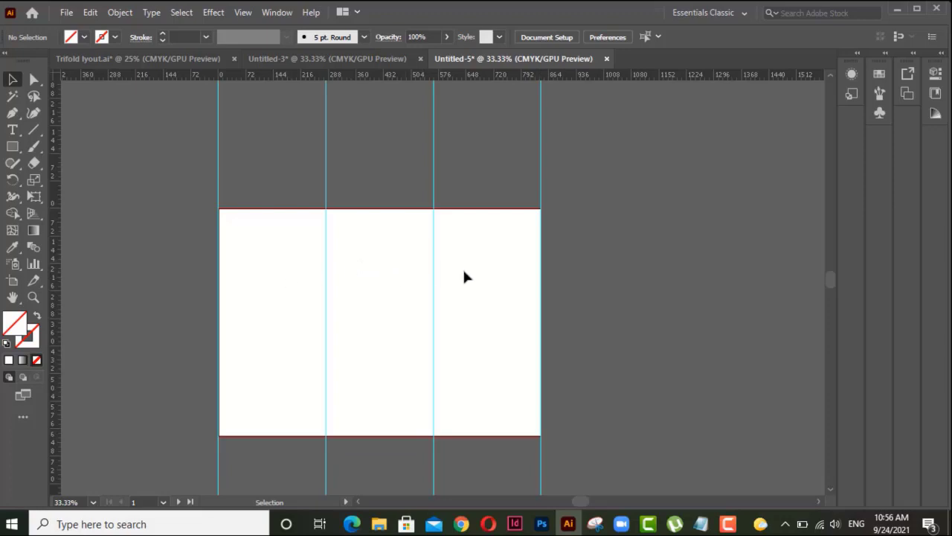
right_click(492, 237)
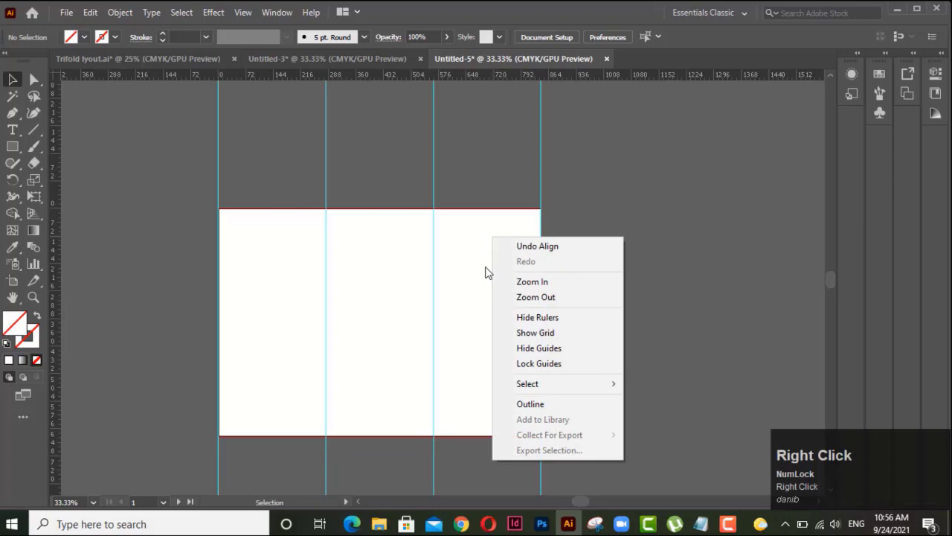
click(537, 364)
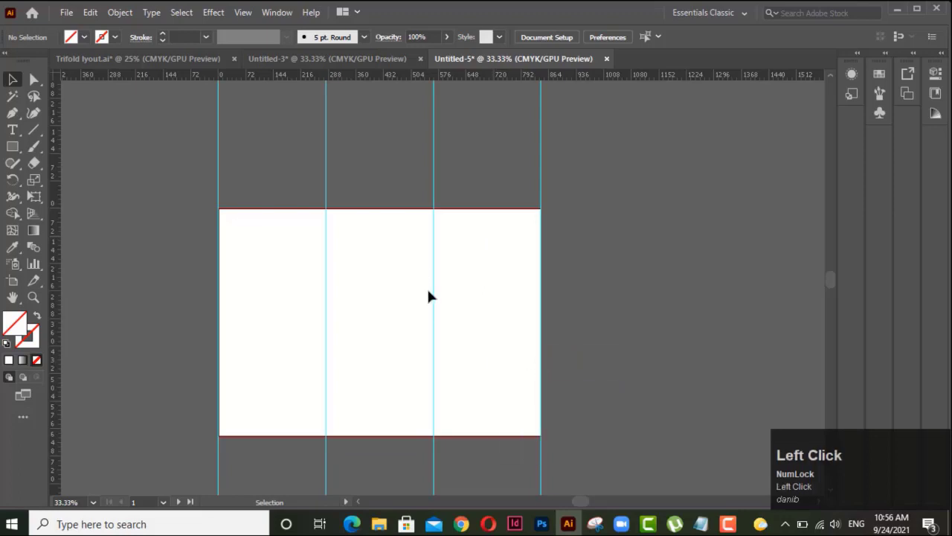
Step: Look over the guides on both artboards and examine the outside panel layout in the Trifold lyout.ai document
scroll(457, 296, down, 2)
drag(423, 426, 422, 334)
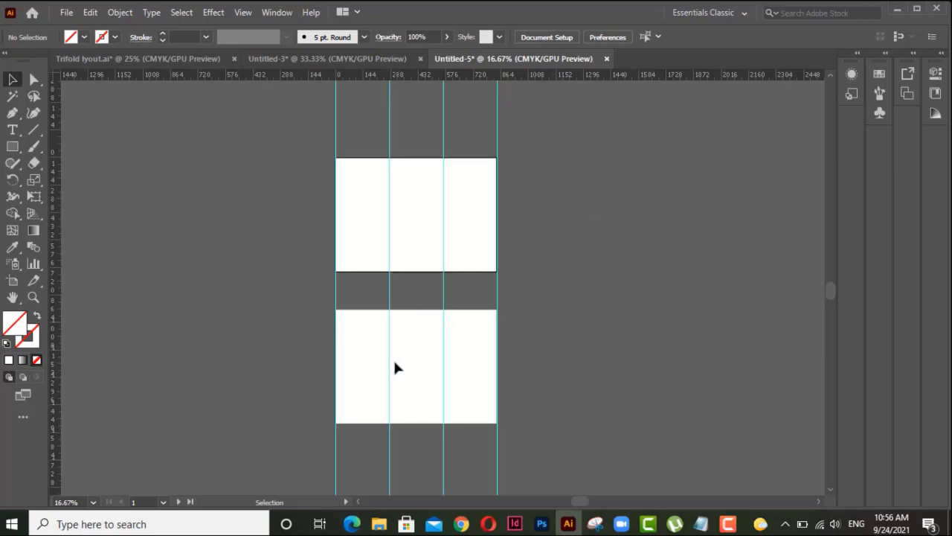
alt+scroll(369, 356, down, 2)
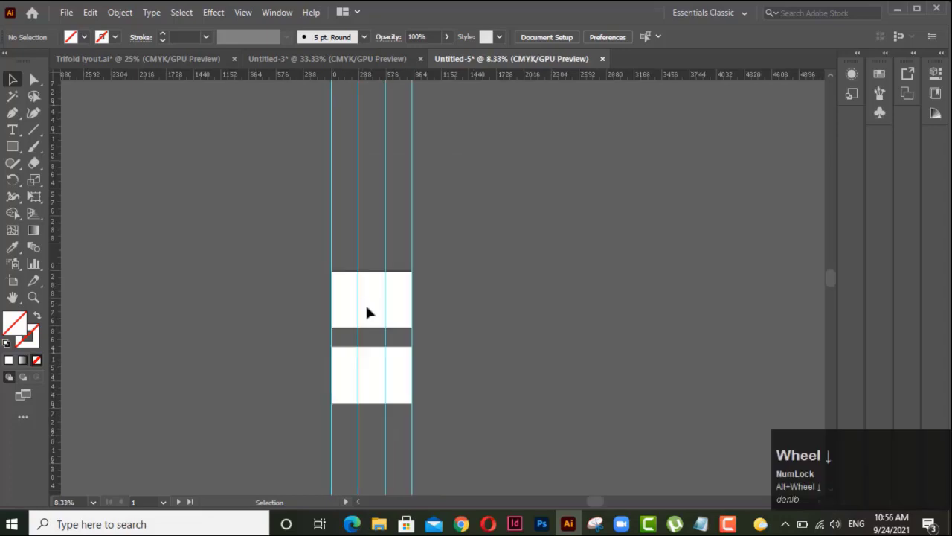
alt+scroll(366, 306, up, 3)
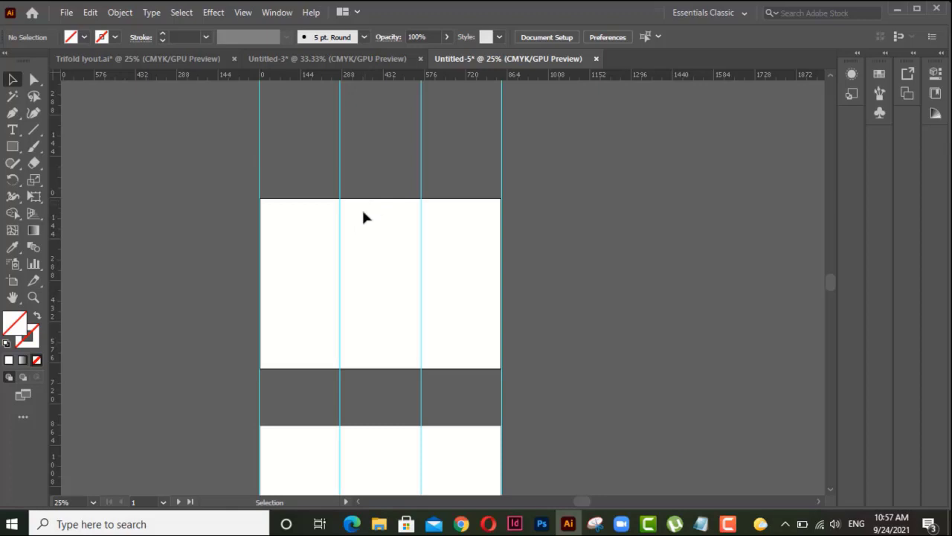
key(ctrl+Tab)
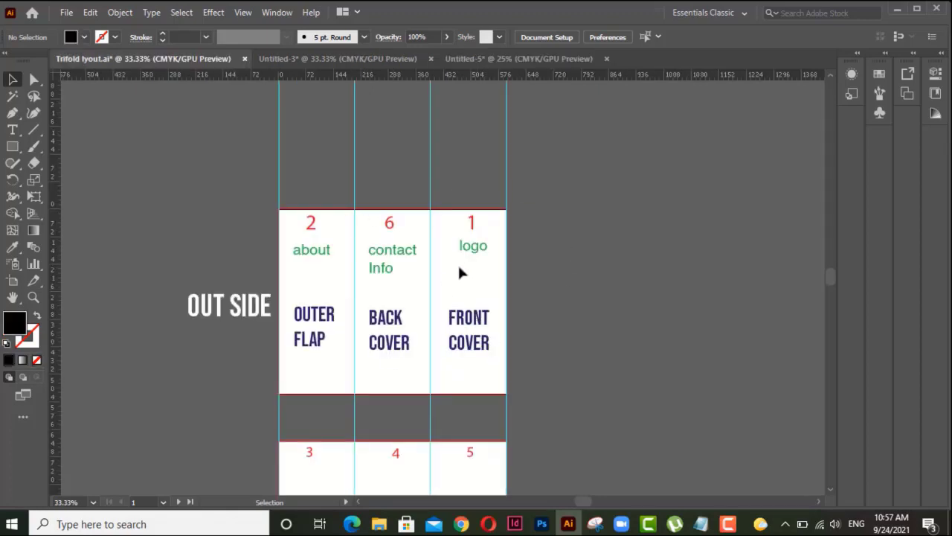
scroll(459, 273, up, 1)
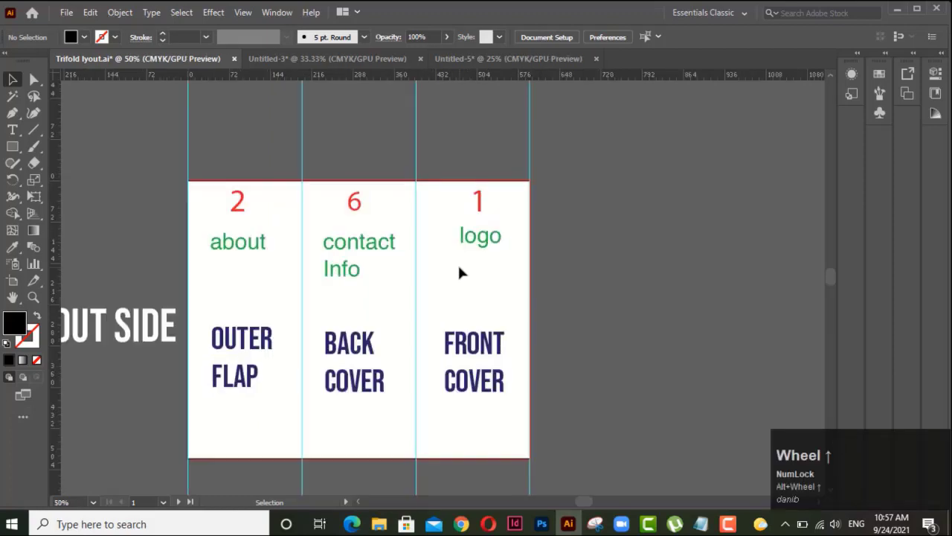
key(space)
drag(404, 271, 486, 224)
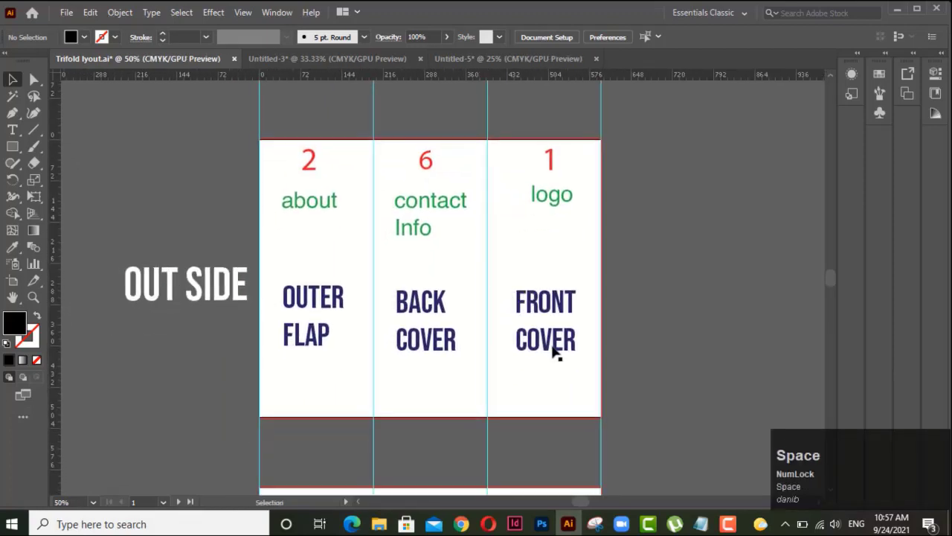